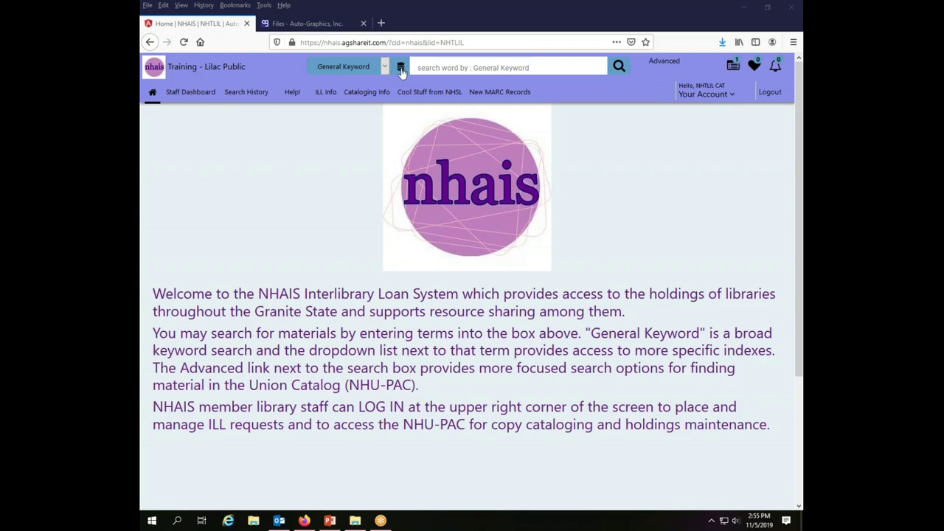
Step: Uncheck all Library Catalogs in the Resources list and select only NHU-PAC
{"action": "left_click", "coordinate": [400, 67]}
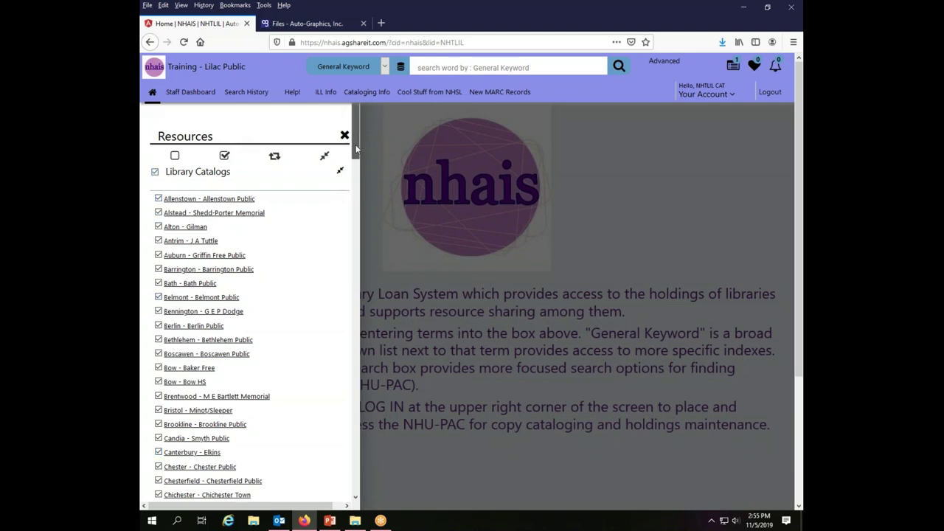
{"action": "mouse_move", "coordinate": [355, 144]}
{"action": "left_mouse_down"}
{"action": "mouse_move", "coordinate": [332, 489]}
{"action": "mouse_move", "coordinate": [352, 140]}
{"action": "left_mouse_up"}
{"action": "left_click", "coordinate": [156, 173]}
{"action": "left_click_drag", "start_coordinate": [354, 142], "coordinate": [338, 372]}
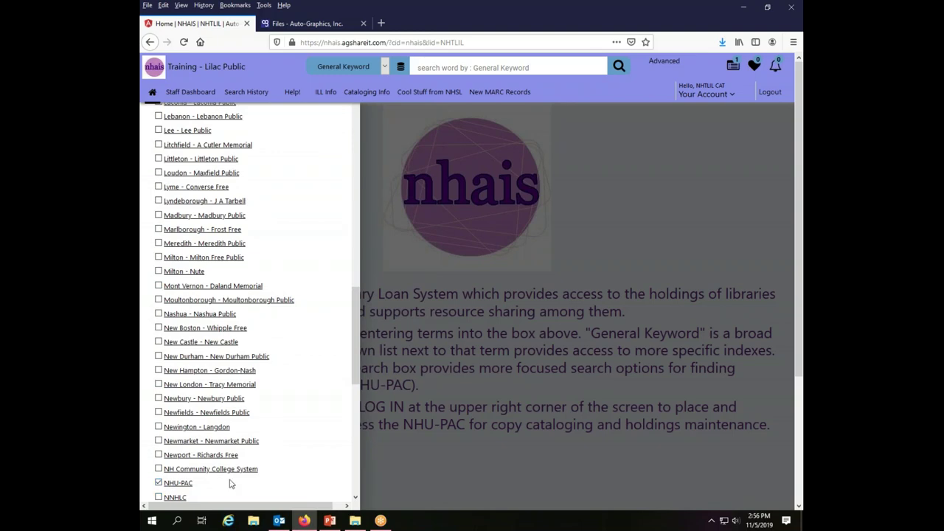
{"action": "left_click", "coordinate": [158, 483]}
{"action": "left_click_drag", "start_coordinate": [359, 306], "coordinate": [357, 87]}
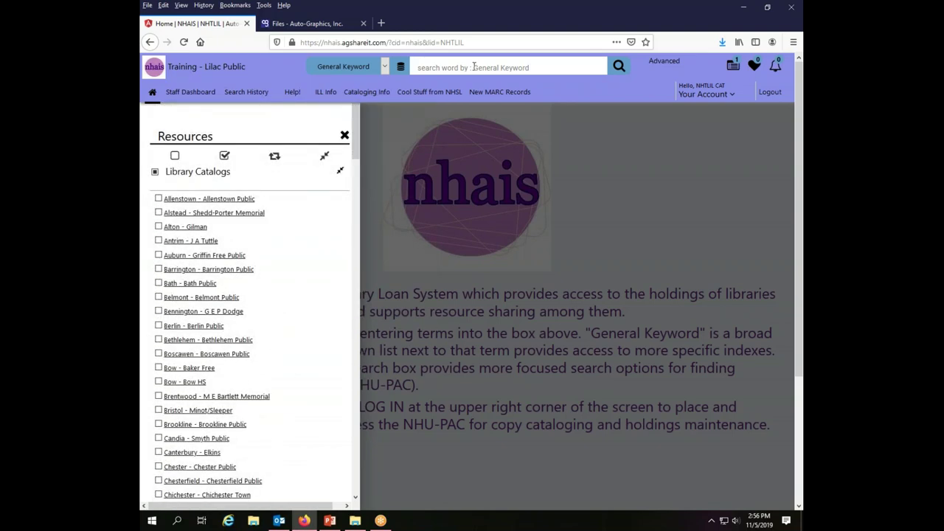
Step: Search for 'peyton place' and open the Book record for Dirty whites and dark secrets
{"action": "left_click", "coordinate": [344, 136]}
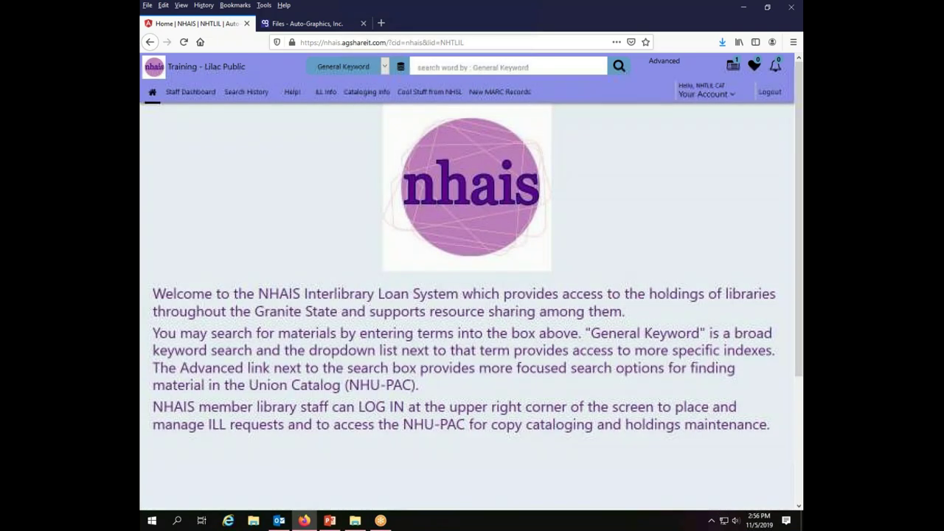
{"action": "left_click", "coordinate": [465, 64]}
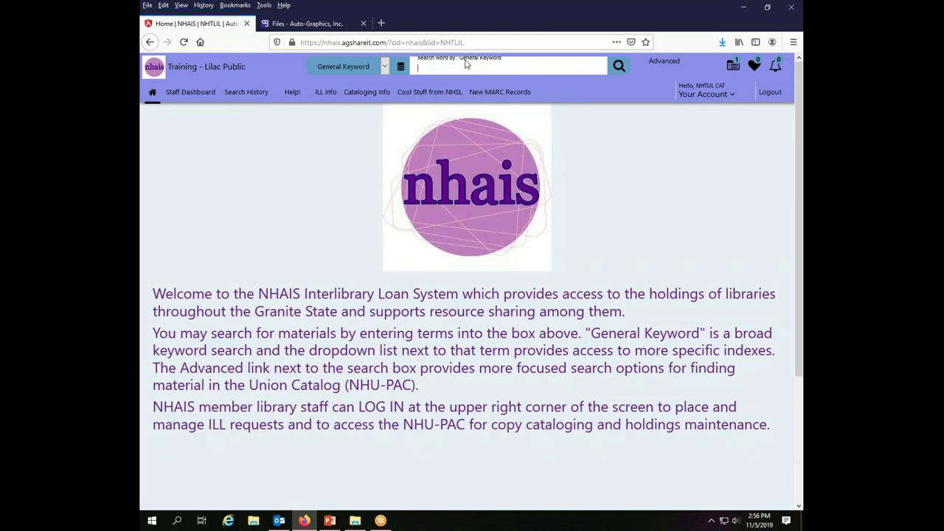
{"action": "type", "text": "peyton"}
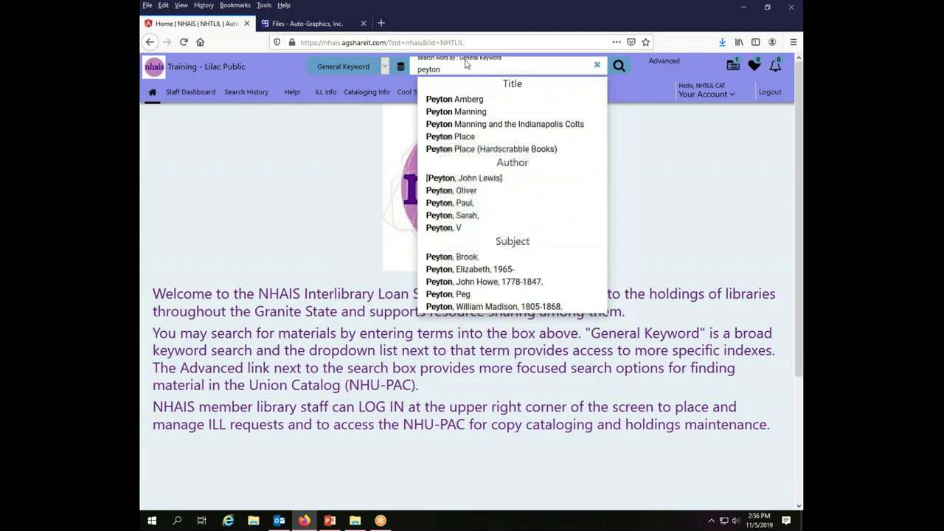
{"action": "type", "text": " place"}
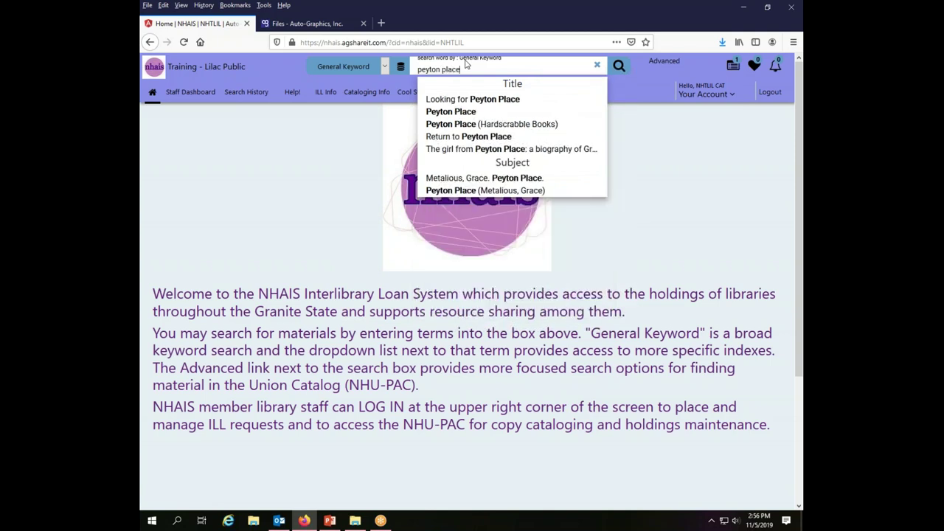
{"action": "key", "text": "Return"}
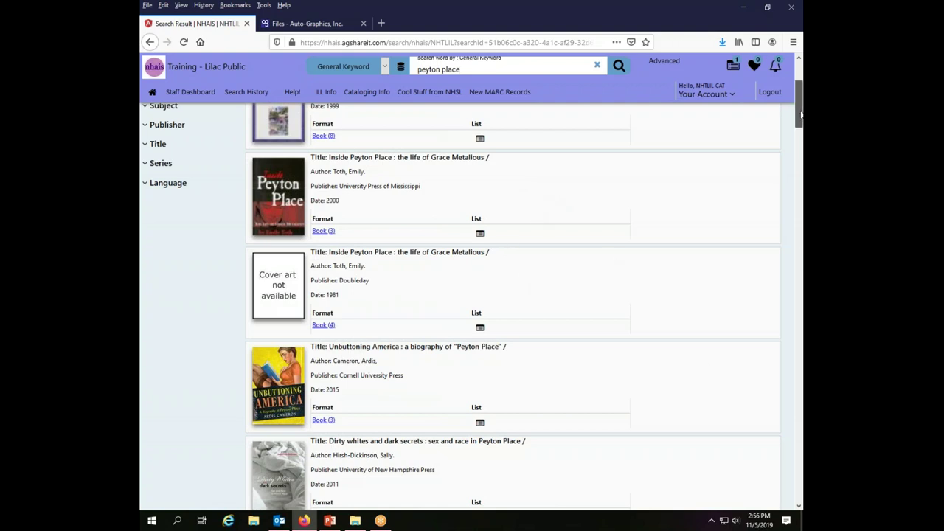
{"action": "scroll", "coordinate": [796, 135], "scroll_direction": "down", "scroll_amount": 3}
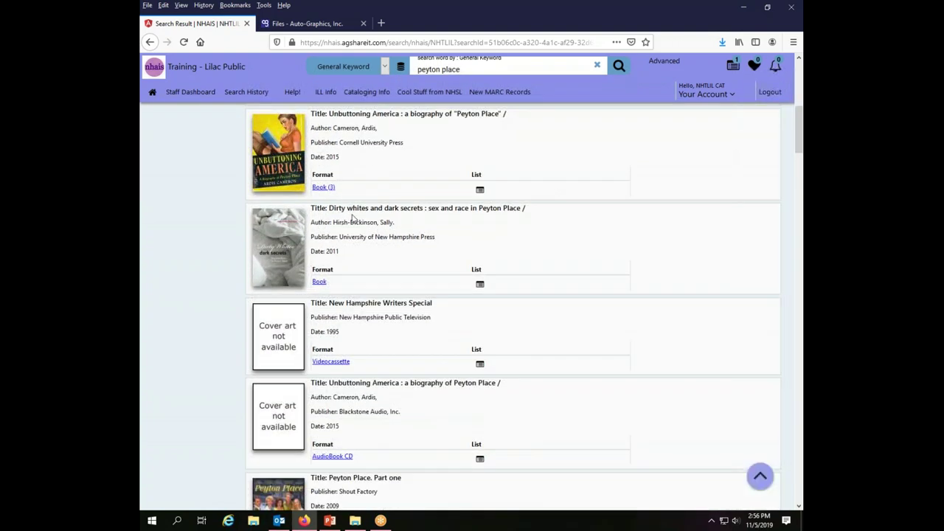
{"action": "left_click", "coordinate": [319, 282]}
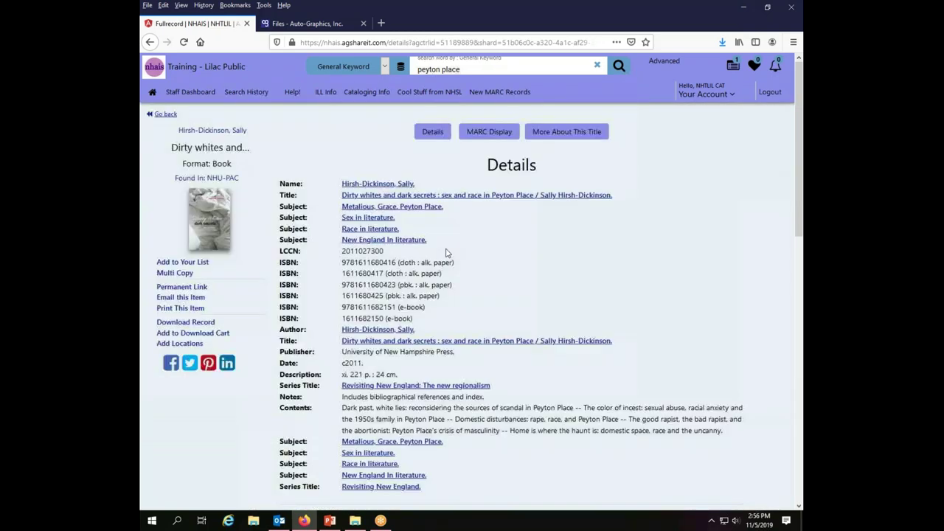
{"action": "mouse_move", "coordinate": [801, 143]}
{"action": "left_mouse_down"}
{"action": "mouse_move", "coordinate": [801, 186]}
{"action": "mouse_move", "coordinate": [799, 160]}
{"action": "left_mouse_up"}
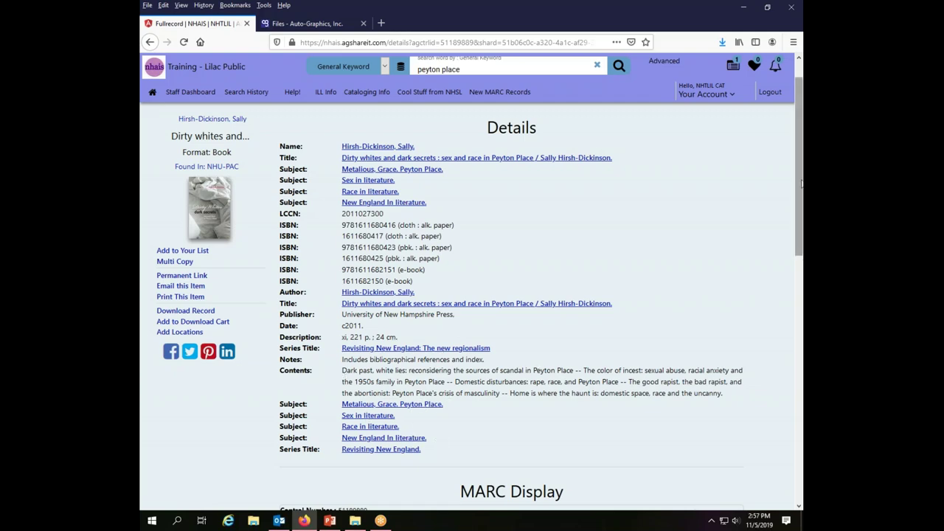
{"action": "left_click_drag", "start_coordinate": [800, 202], "coordinate": [801, 343]}
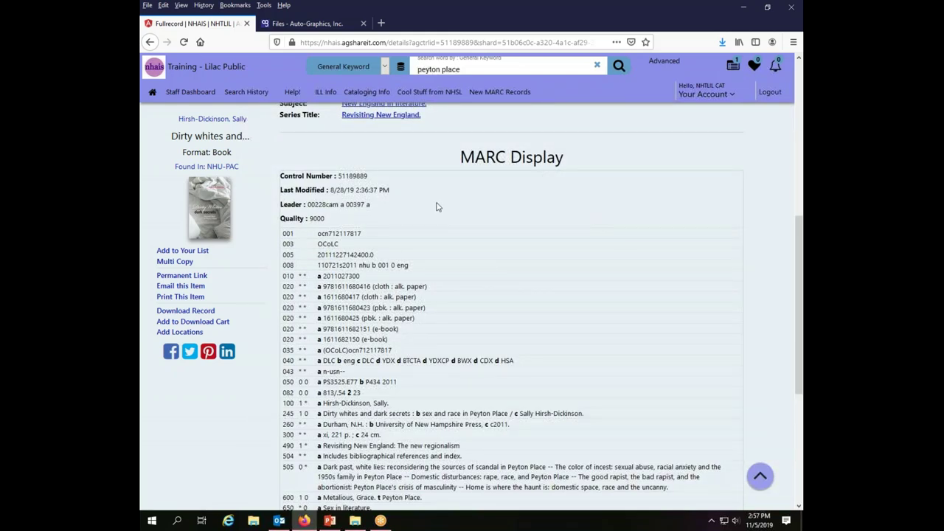
{"action": "left_click_drag", "start_coordinate": [800, 290], "coordinate": [789, 274]}
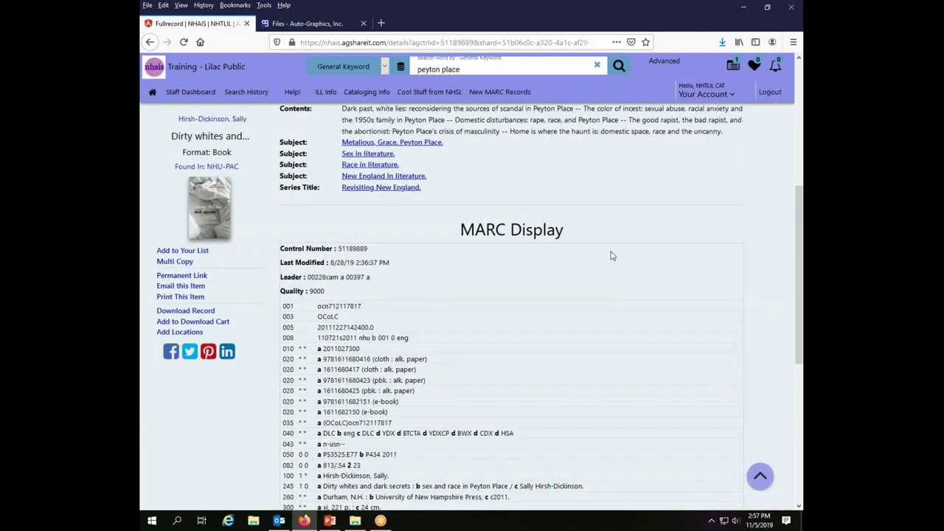
{"action": "left_click_drag", "start_coordinate": [800, 220], "coordinate": [796, 81]}
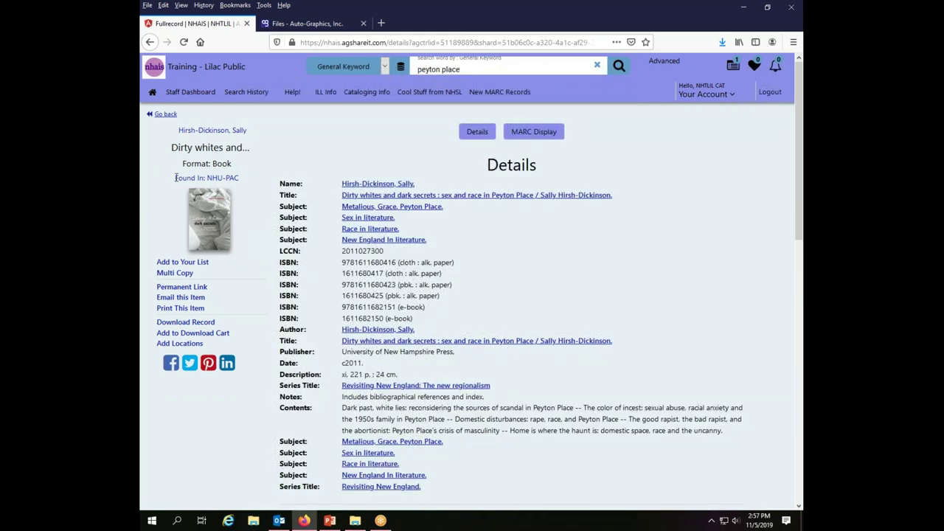
{"action": "left_click_drag", "start_coordinate": [175, 179], "coordinate": [252, 189]}
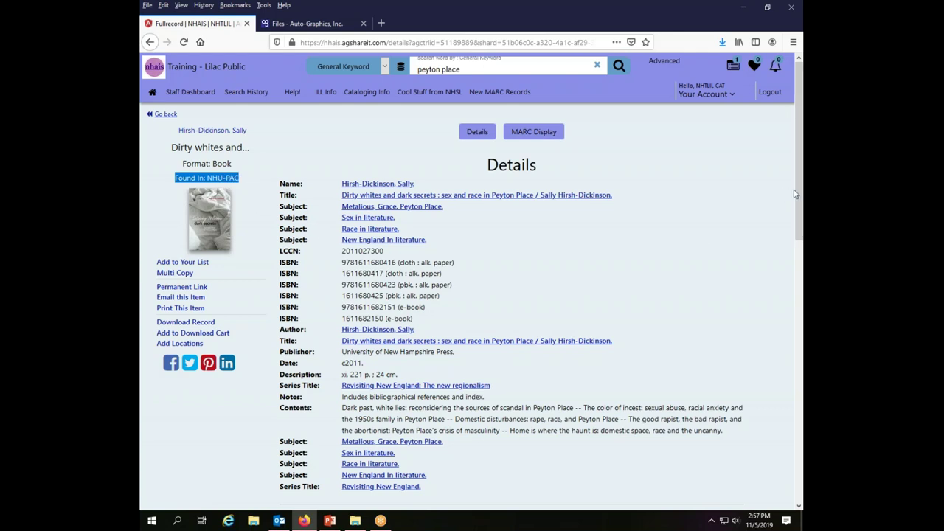
{"action": "left_click_drag", "start_coordinate": [797, 192], "coordinate": [801, 345]}
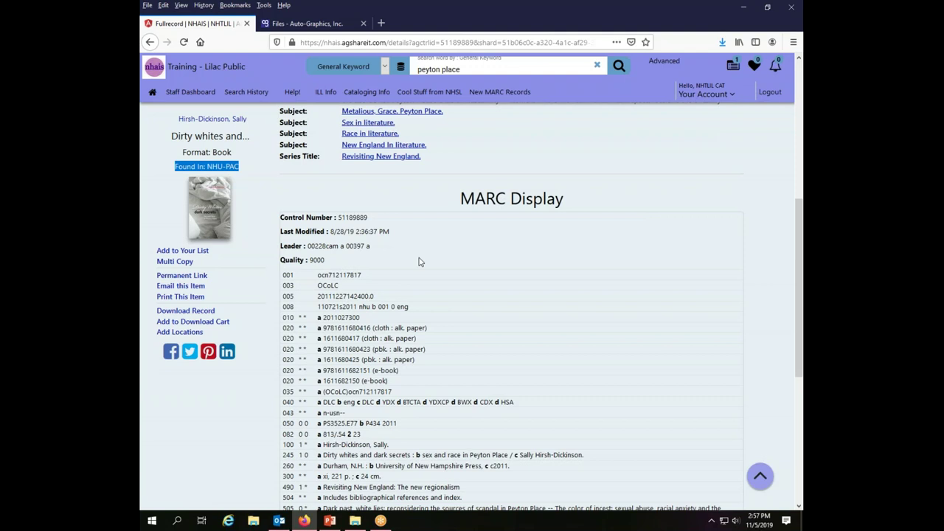
{"action": "left_click", "coordinate": [282, 263]}
{"action": "left_click_drag", "start_coordinate": [281, 263], "coordinate": [339, 263]}
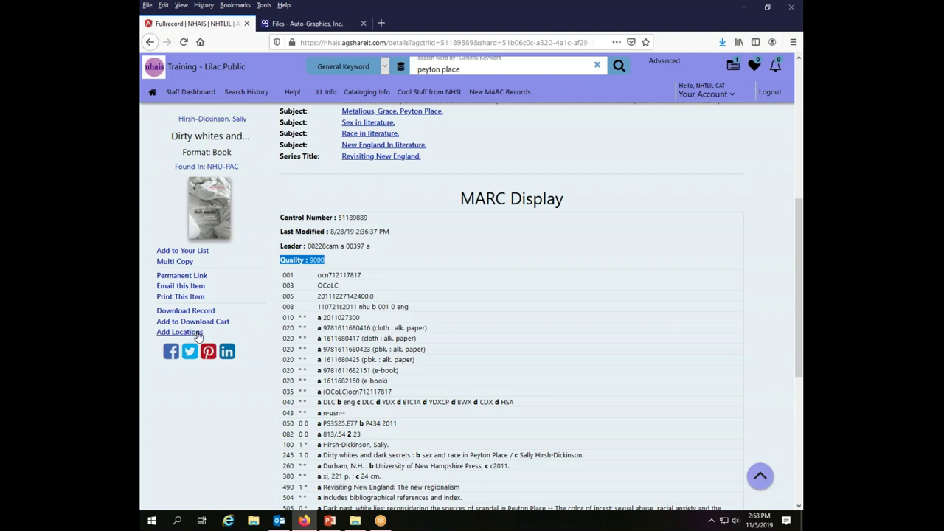
{"action": "left_click", "coordinate": [197, 334]}
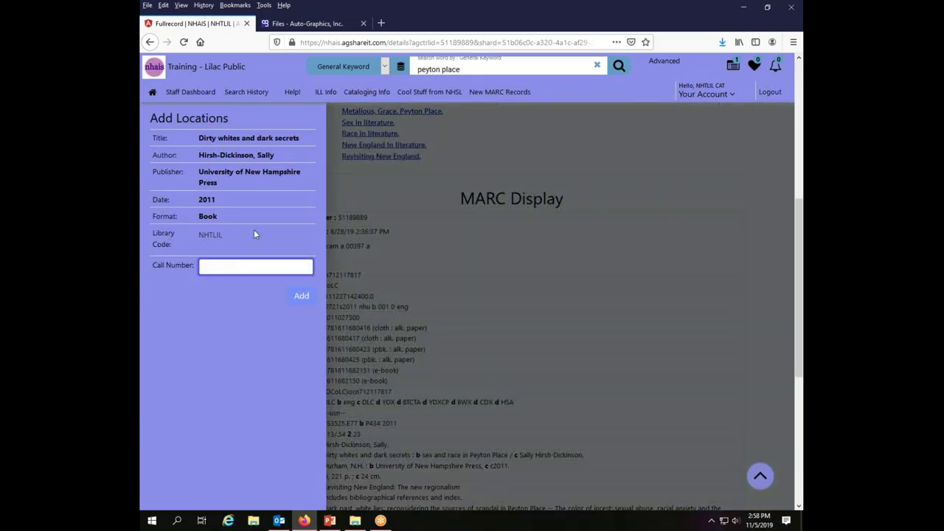
{"action": "left_click", "coordinate": [197, 236]}
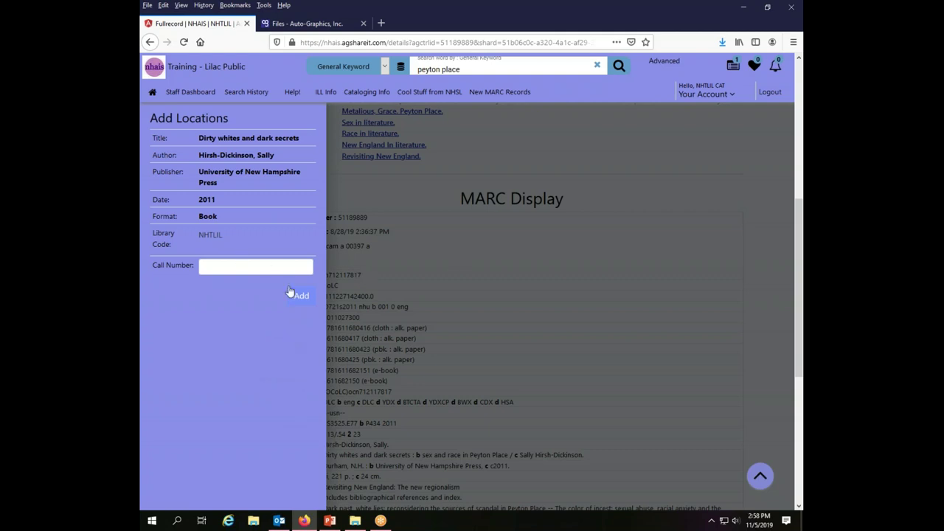
{"action": "left_click", "coordinate": [249, 265]}
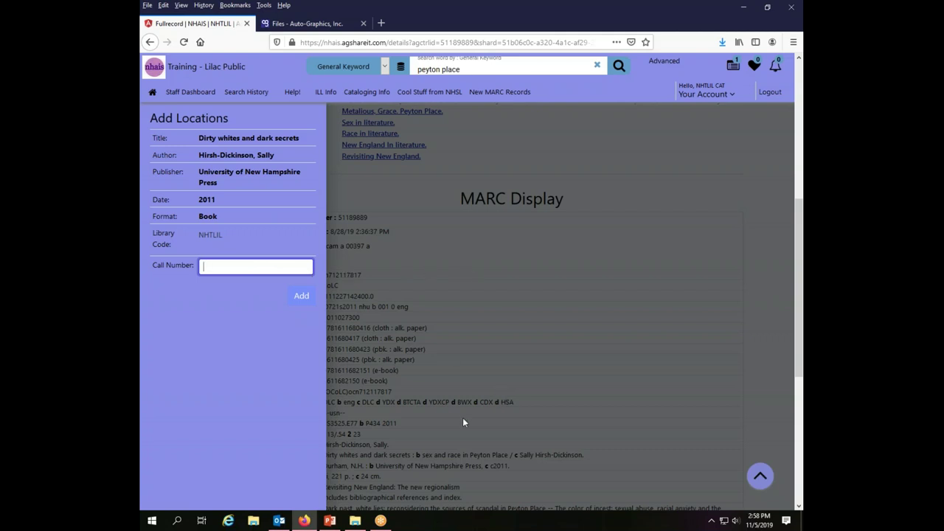
{"action": "left_click", "coordinate": [488, 296]}
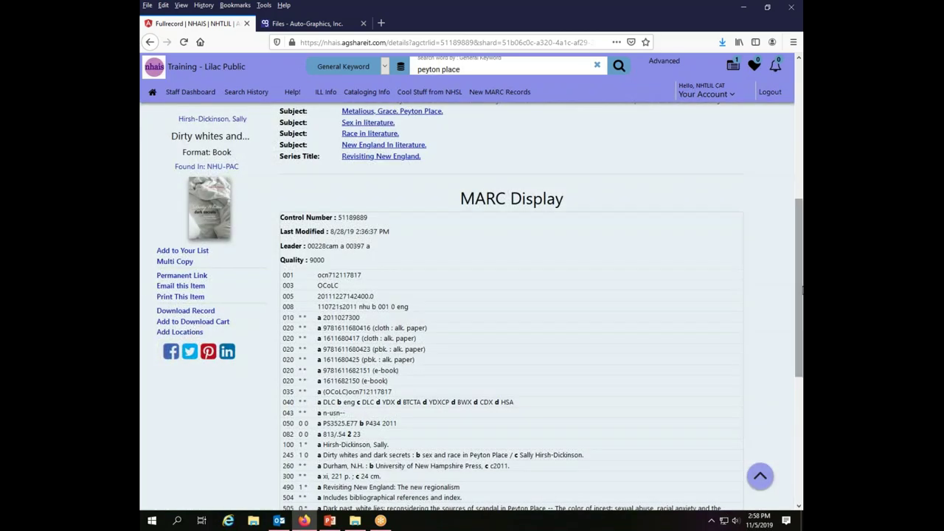
{"action": "left_click_drag", "start_coordinate": [802, 290], "coordinate": [802, 323]}
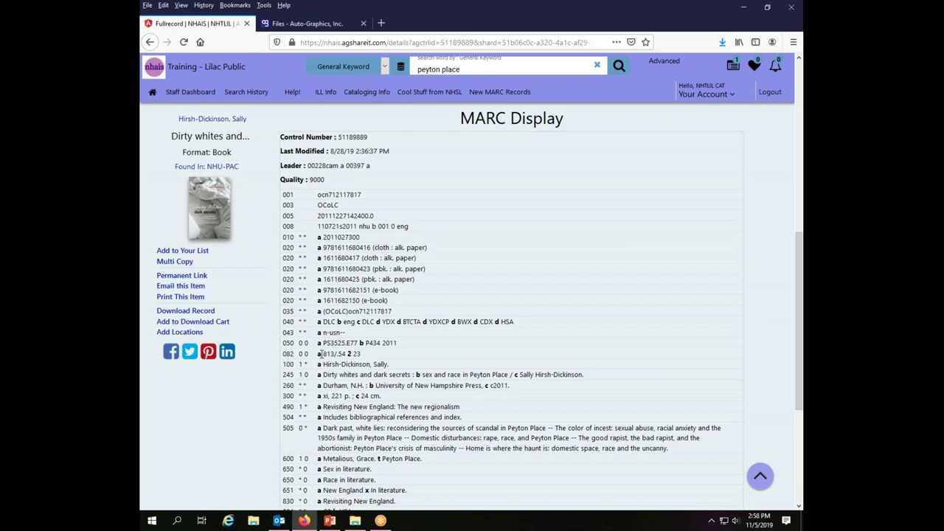
{"action": "left_click_drag", "start_coordinate": [322, 353], "coordinate": [381, 358]}
{"action": "left_click_drag", "start_coordinate": [798, 336], "coordinate": [801, 159]}
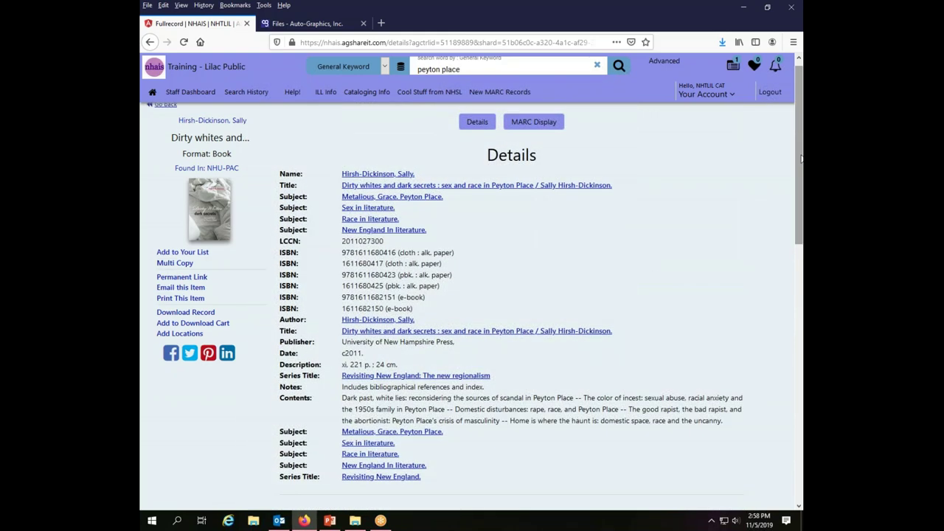
{"action": "scroll", "coordinate": [782, 169], "scroll_direction": "down", "scroll_amount": 10}
{"action": "scroll", "coordinate": [767, 175], "scroll_direction": "up", "scroll_amount": 10}
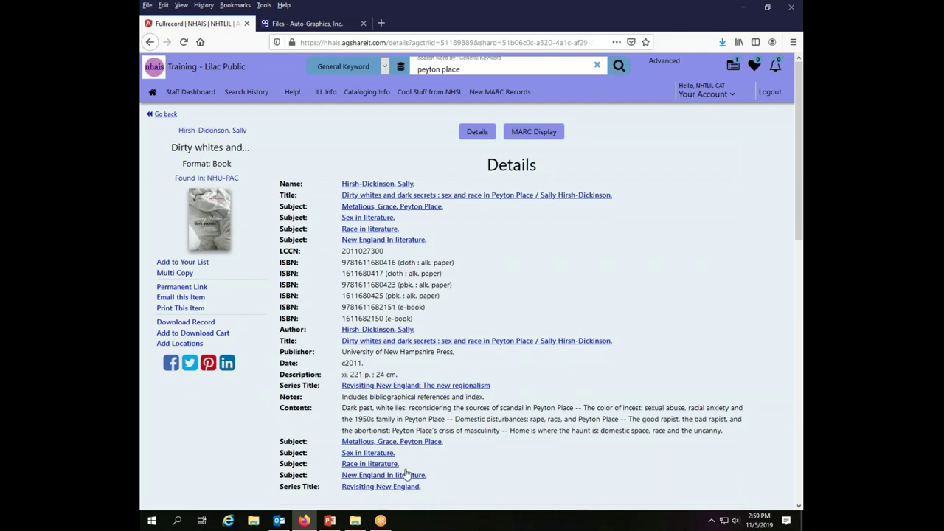
Step: Add a new holding location with call number 813.54 Hir and dismiss the confirmation
{"action": "left_click", "coordinate": [182, 343]}
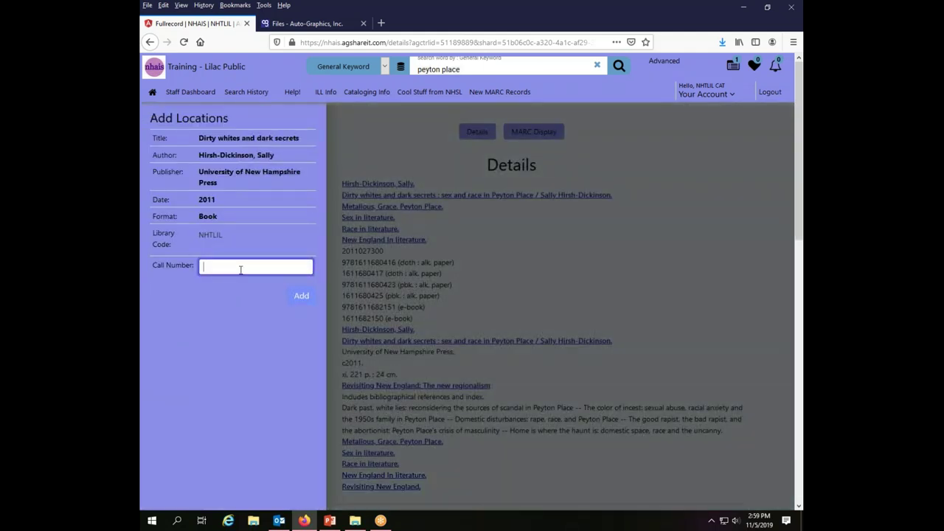
{"action": "type", "text": "813"}
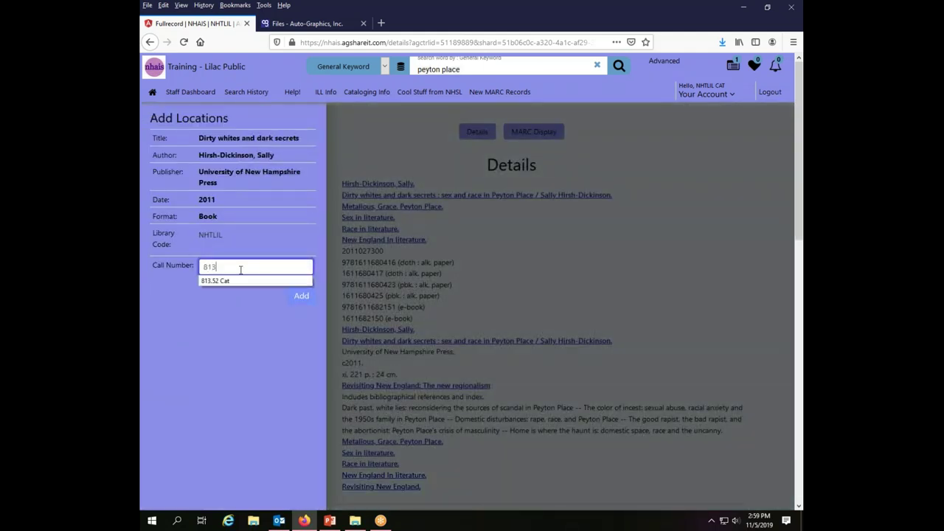
{"action": "type", "text": ".54"}
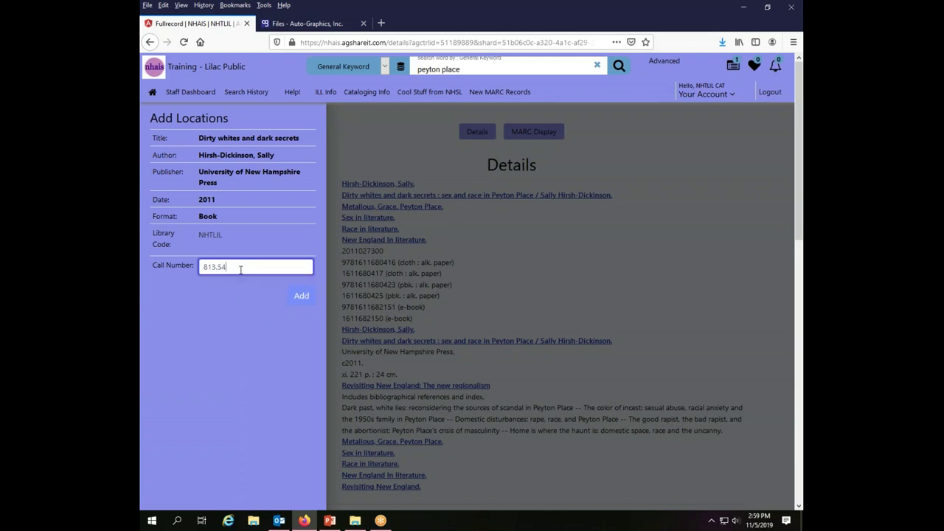
{"action": "type", "text": " Dic"}
{"action": "double_click", "coordinate": [238, 267]}
{"action": "type", "text": "Hir"}
{"action": "left_click", "coordinate": [301, 302]}
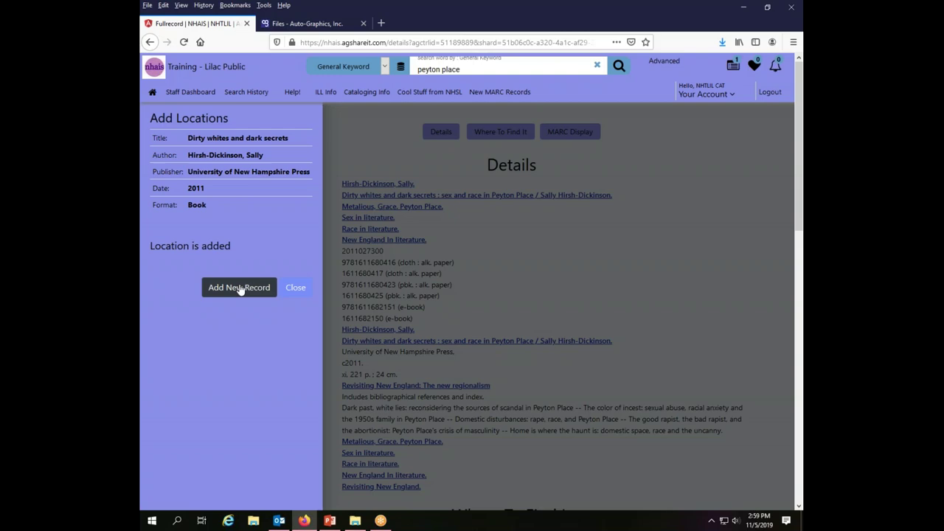
{"action": "left_click", "coordinate": [298, 289]}
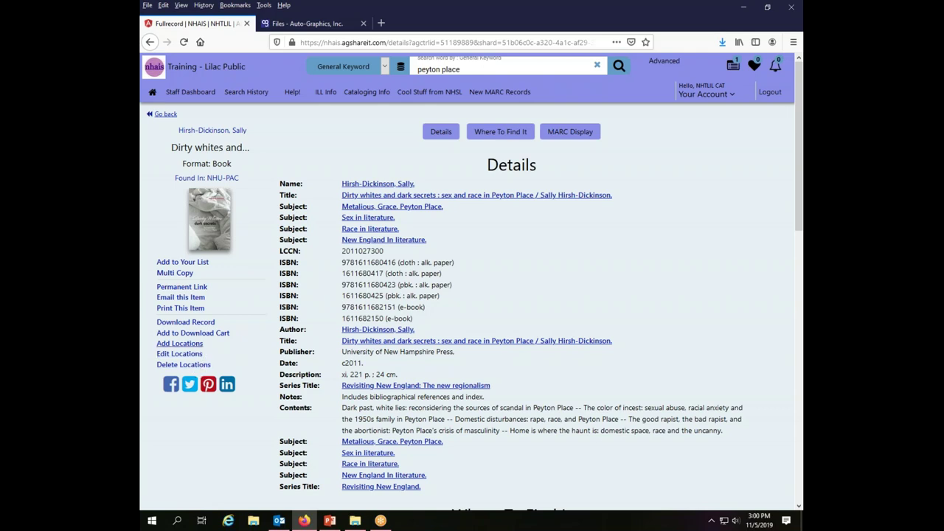
Step: Change the NHTLIL holding's call number from 813.54 Hir to 813.54 and save it to the catalog
{"action": "left_click", "coordinate": [197, 355]}
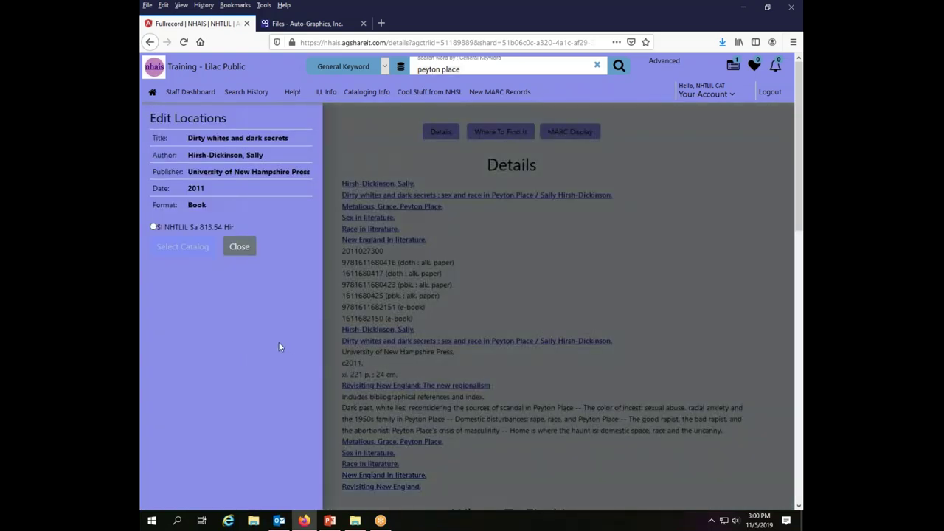
{"action": "left_click", "coordinate": [152, 228]}
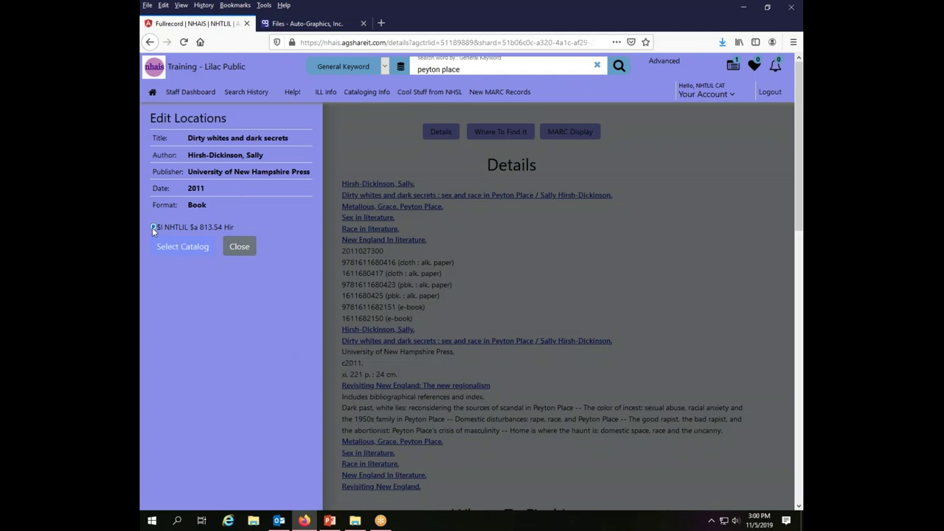
{"action": "left_click", "coordinate": [219, 226]}
{"action": "left_click", "coordinate": [179, 252]}
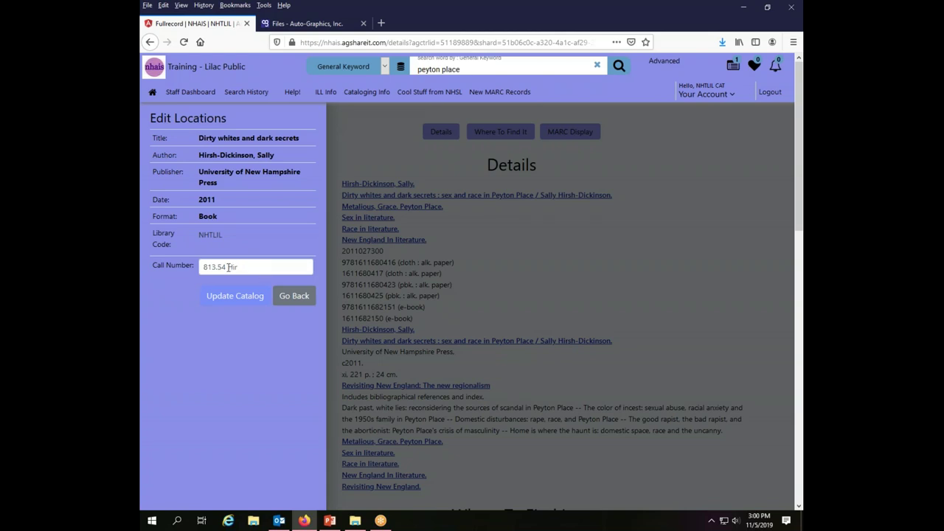
{"action": "left_click_drag", "start_coordinate": [229, 267], "coordinate": [243, 267]}
{"action": "key", "text": "BackSpace"}
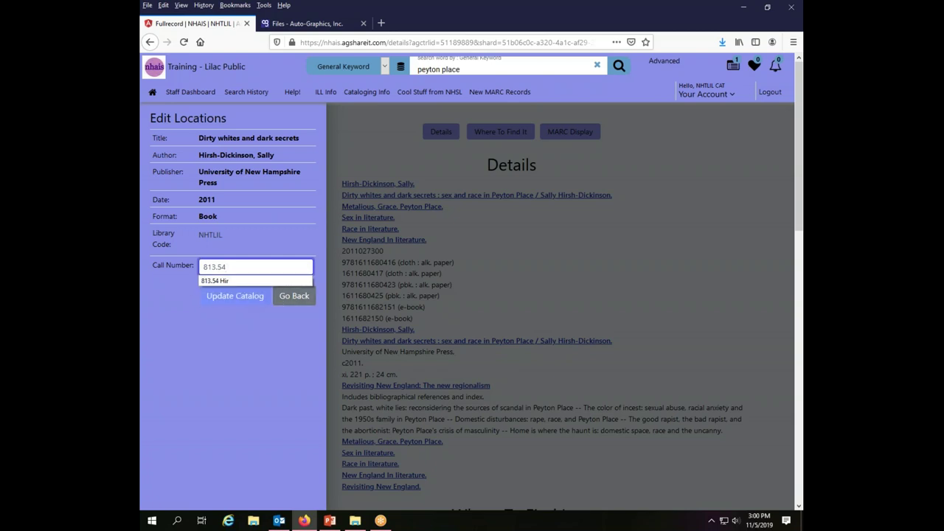
{"action": "left_click", "coordinate": [237, 303]}
{"action": "left_click", "coordinate": [236, 301]}
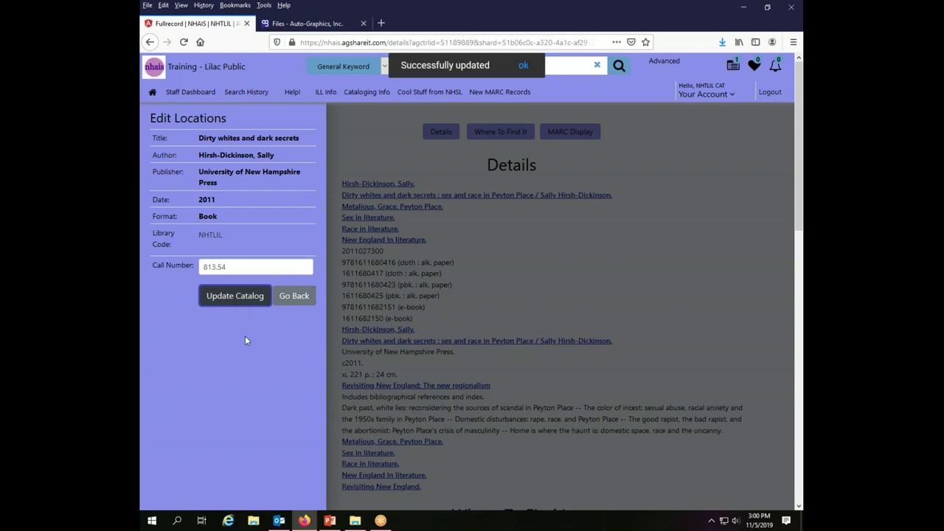
{"action": "left_click", "coordinate": [524, 68]}
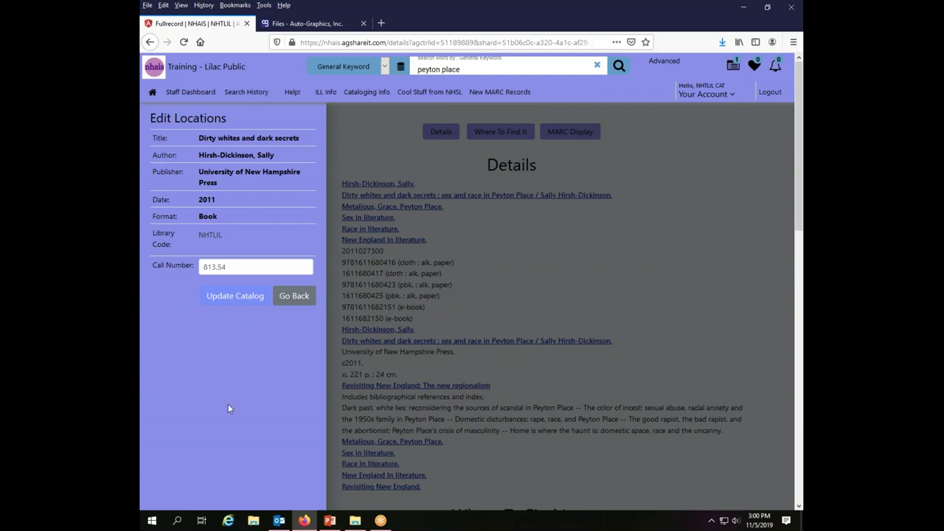
Step: Reload the record and verify the Lilac Public NHTLIL holding shows call number 813.54
{"action": "left_click", "coordinate": [486, 248]}
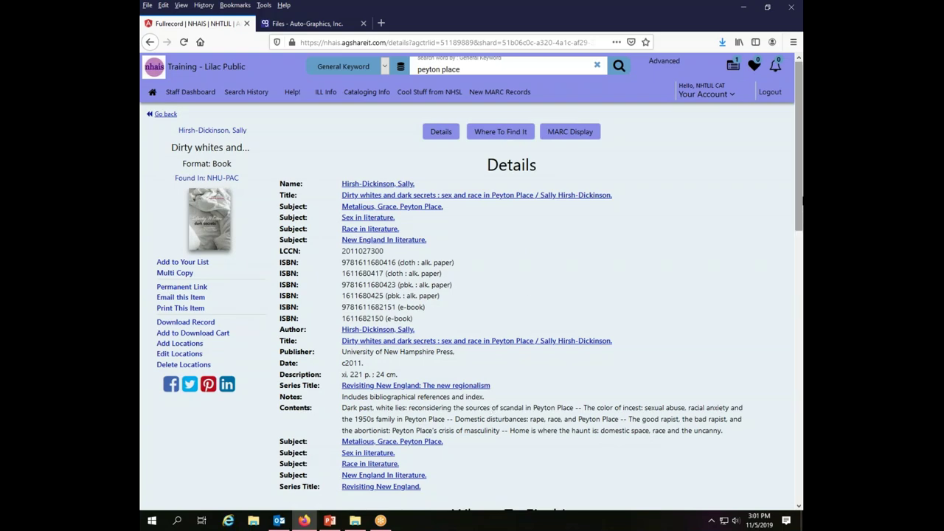
{"action": "left_click_drag", "start_coordinate": [798, 186], "coordinate": [797, 240]}
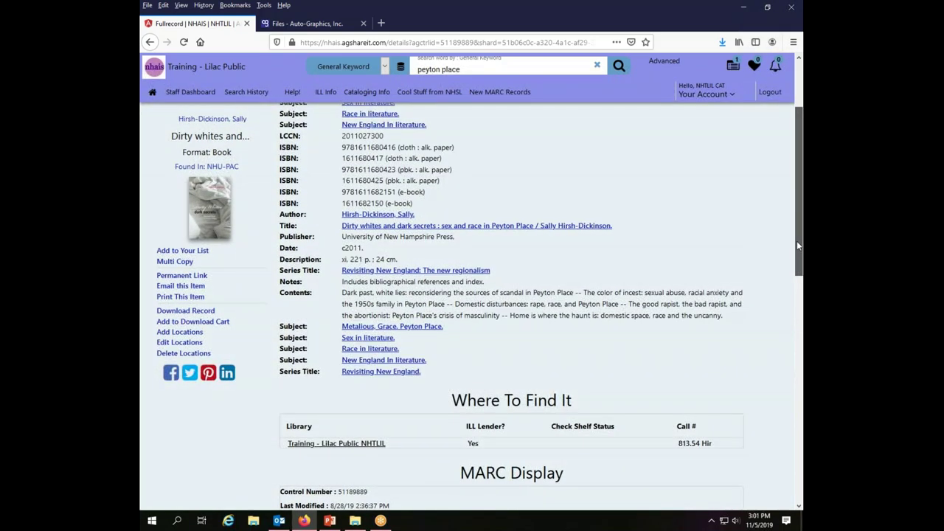
{"action": "left_click", "coordinate": [184, 43]}
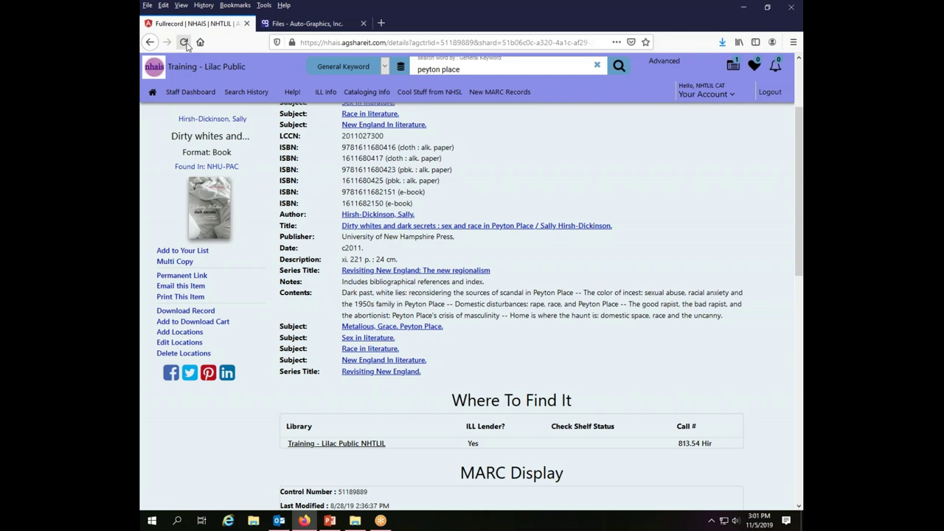
{"action": "left_click", "coordinate": [185, 44]}
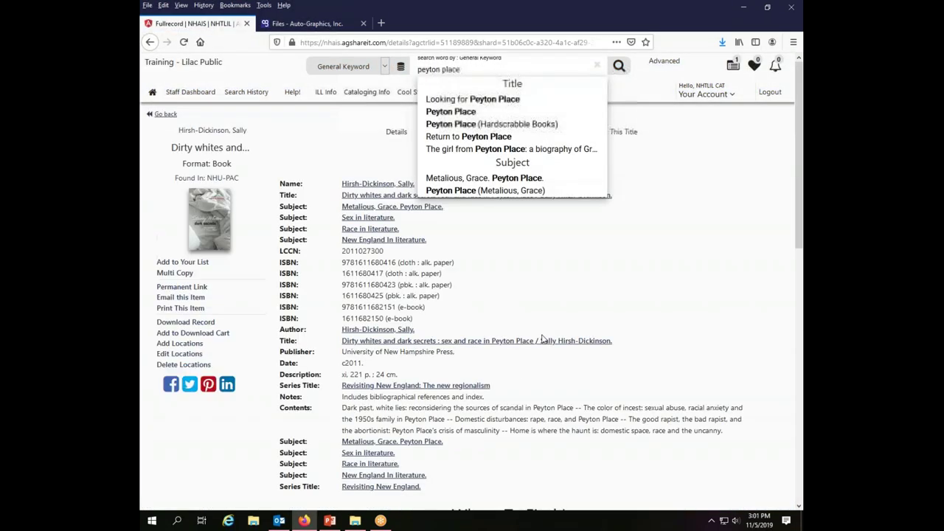
{"action": "left_click_drag", "start_coordinate": [801, 195], "coordinate": [786, 233]}
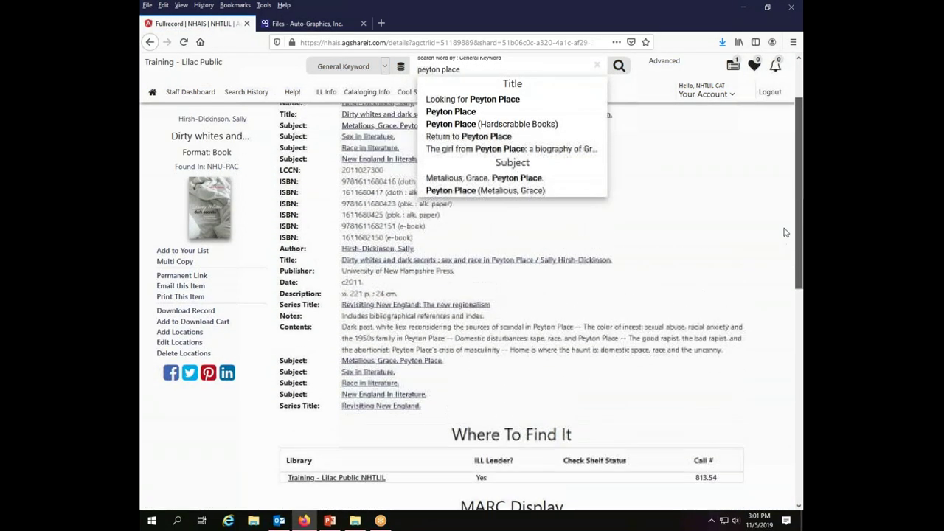
{"action": "triple_click", "coordinate": [727, 481]}
{"action": "left_click", "coordinate": [735, 485]}
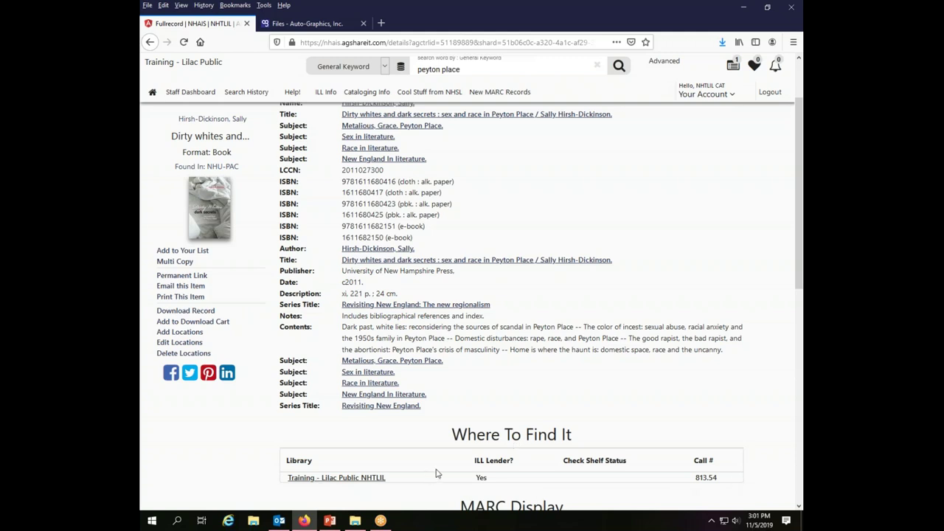
Step: Delete the NHTLIL holding with call number 813.54 and confirm the deletion
{"action": "left_click", "coordinate": [193, 356]}
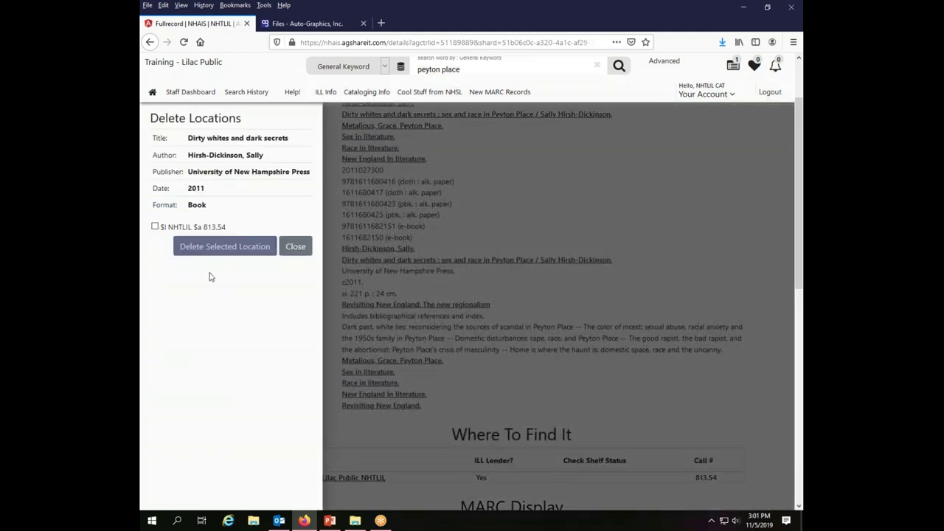
{"action": "left_click", "coordinate": [154, 227]}
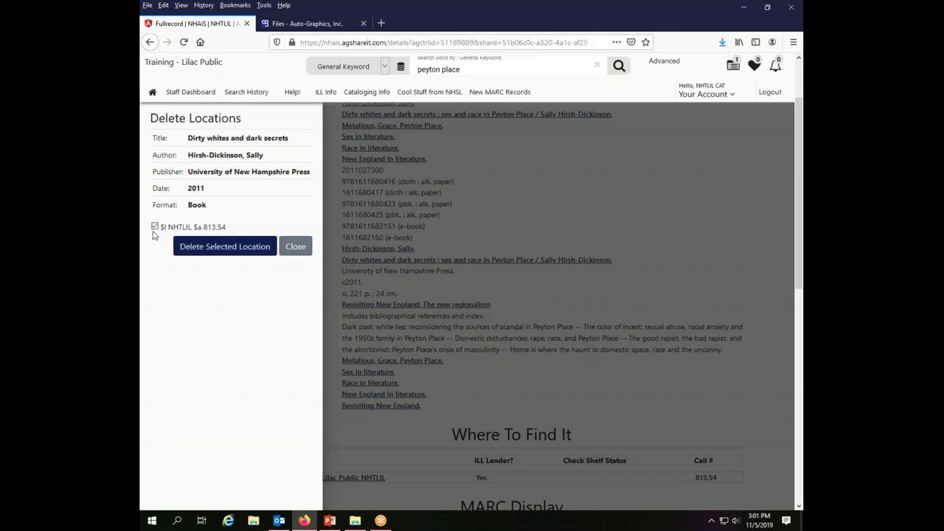
{"action": "left_click", "coordinate": [222, 249]}
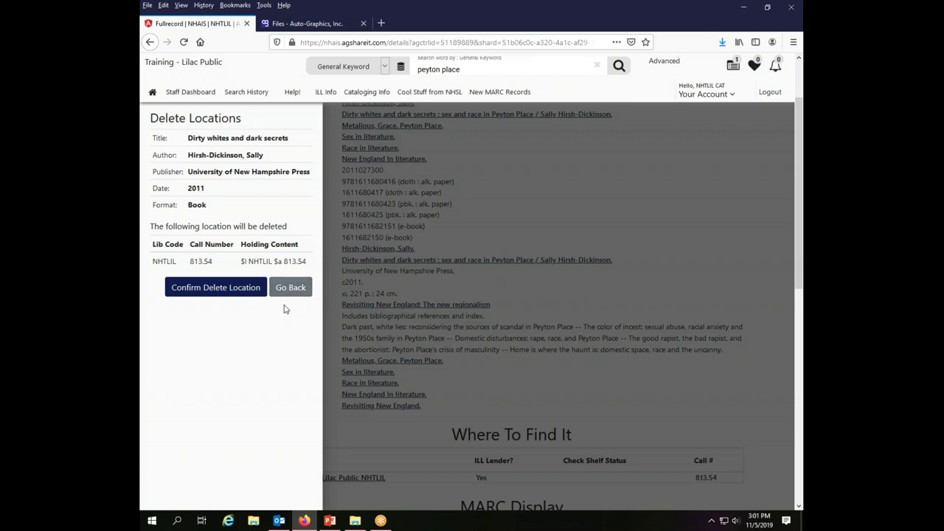
{"action": "left_click", "coordinate": [213, 293]}
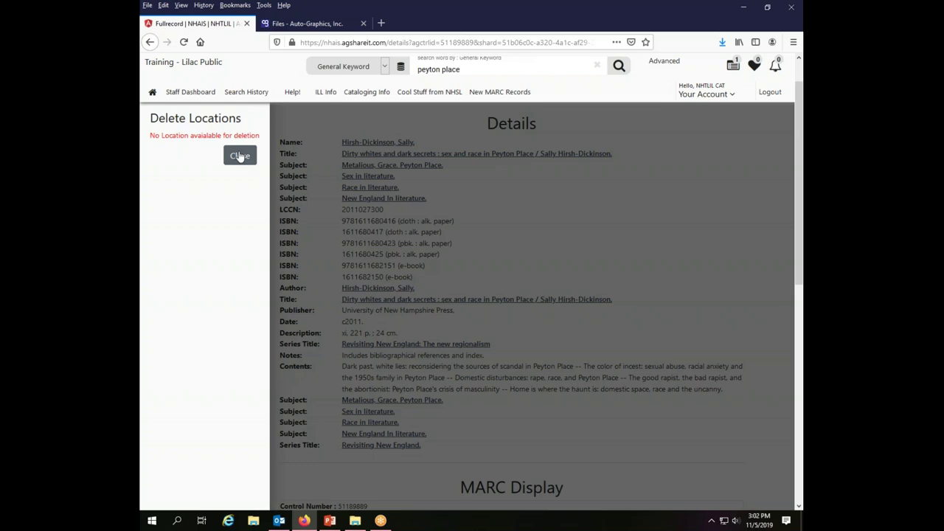
{"action": "left_click", "coordinate": [240, 156]}
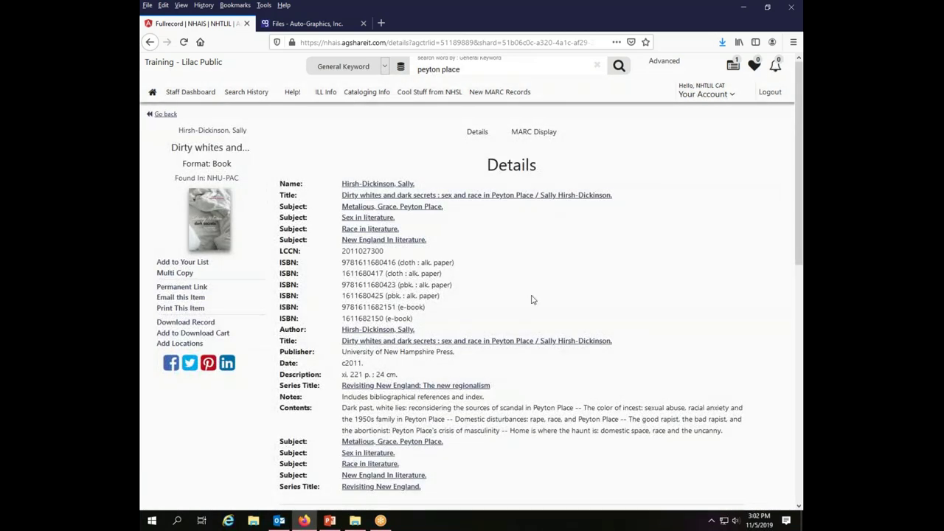
Step: Scroll down the record to view the MARC display
{"action": "mouse_move", "coordinate": [801, 216]}
{"action": "left_mouse_down"}
{"action": "mouse_move", "coordinate": [801, 353]}
{"action": "mouse_move", "coordinate": [795, 234]}
{"action": "left_mouse_up"}
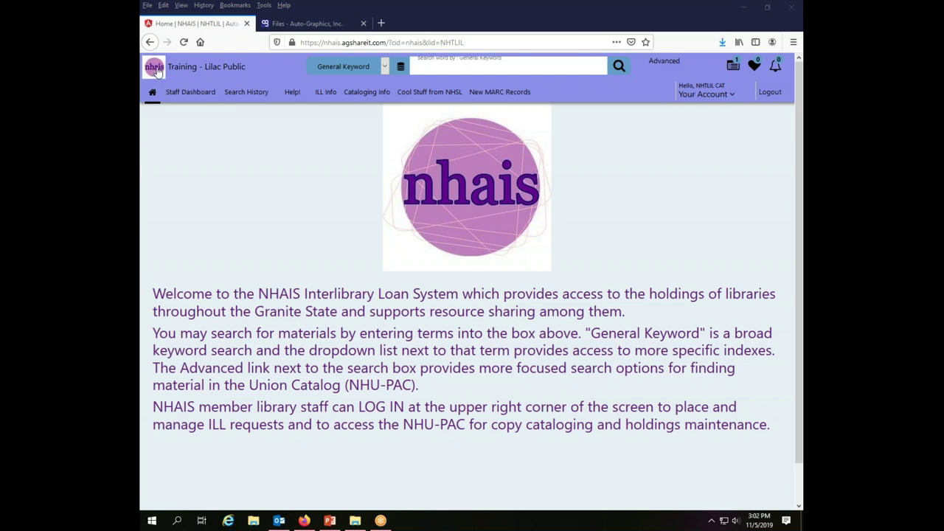
Step: Open the 'How to Send Files to Update your NHU-PAC Holdings' guide from NHAIS Services training
{"action": "left_click", "coordinate": [156, 70]}
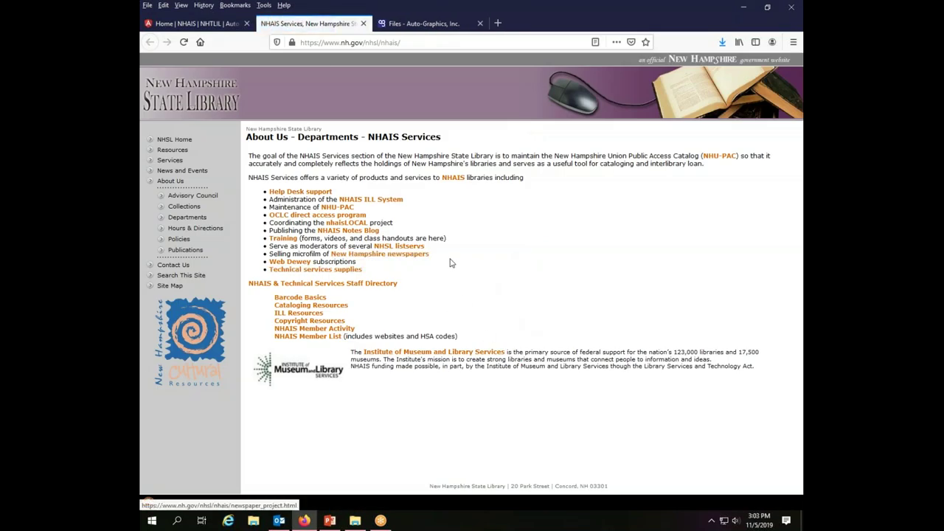
{"action": "left_click", "coordinate": [285, 239]}
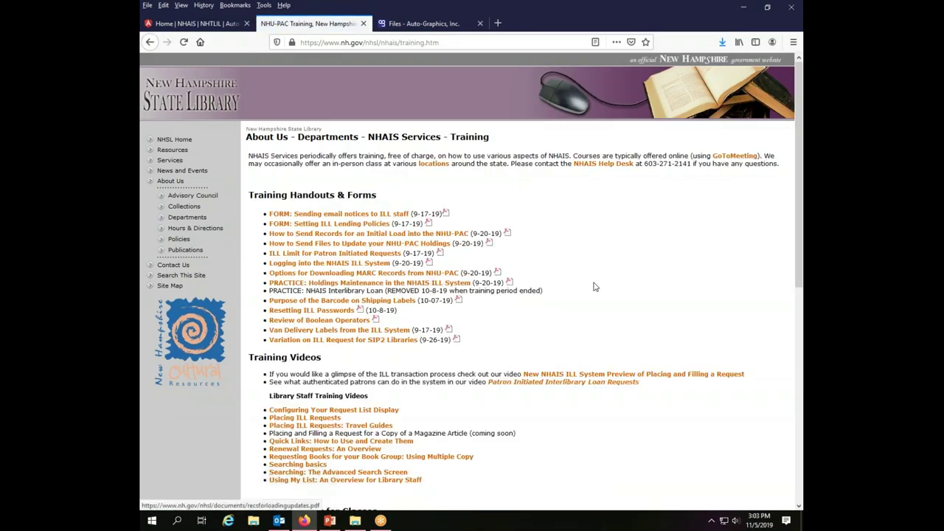
{"action": "left_click", "coordinate": [381, 250]}
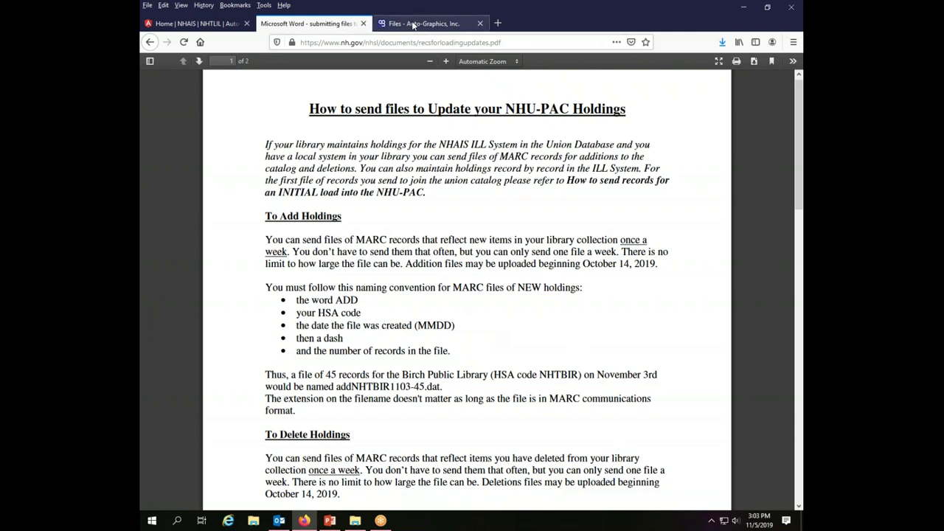
Step: Switch to the Auto-Graphics file share and select its web address
{"action": "left_click", "coordinate": [415, 24]}
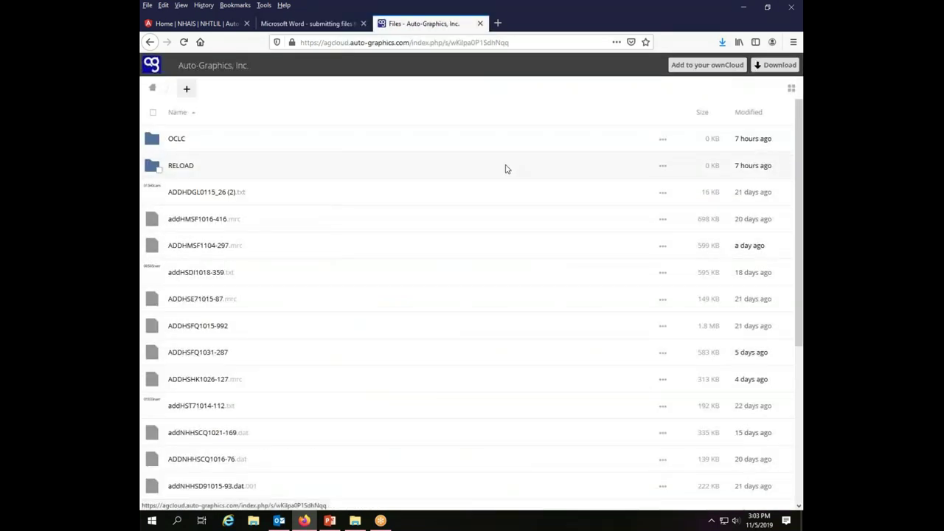
{"action": "left_click_drag", "start_coordinate": [518, 42], "coordinate": [287, 42]}
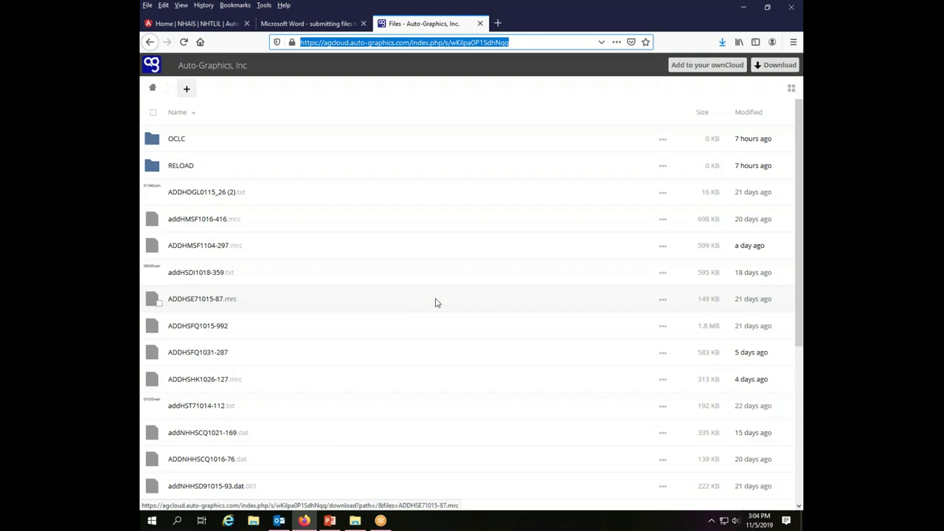
Step: Upload addNHTLIL1105-67.dat from the computer into the shared folder
{"action": "left_click", "coordinate": [189, 89]}
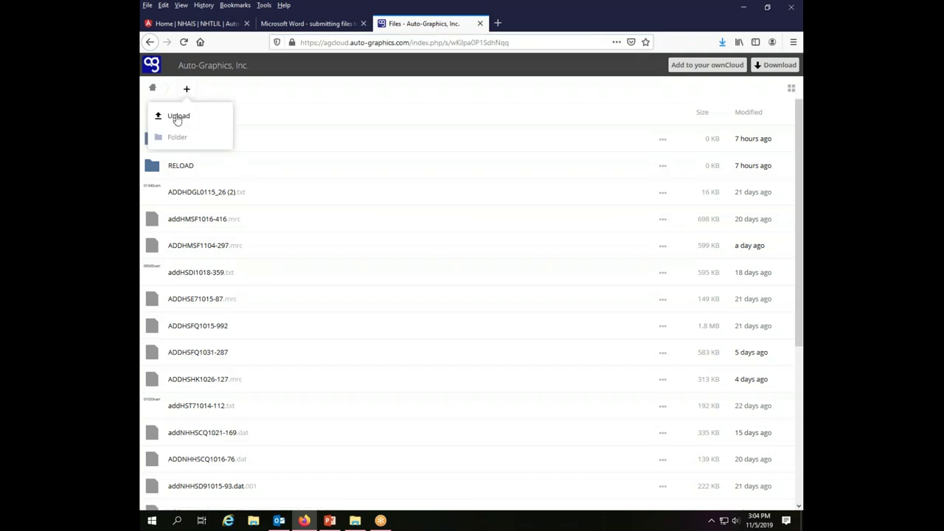
{"action": "left_click", "coordinate": [177, 118]}
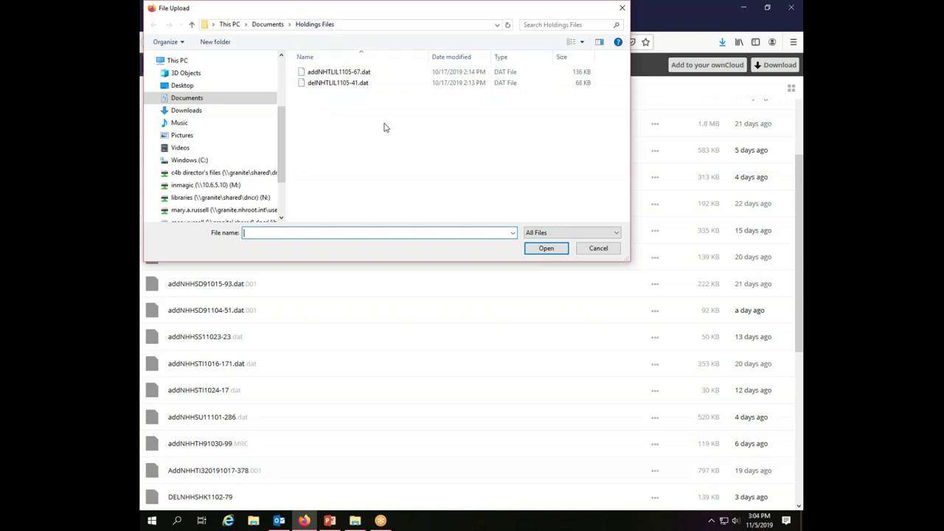
{"action": "left_click", "coordinate": [360, 76]}
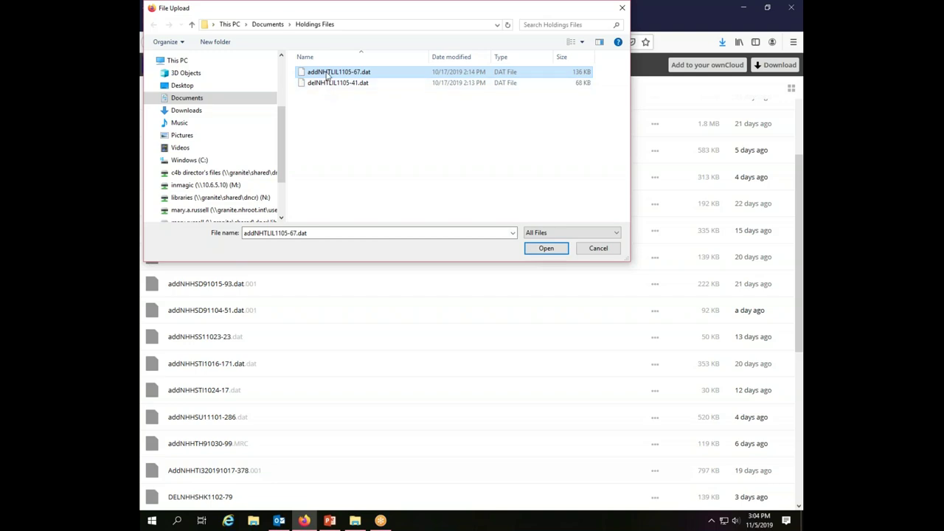
{"action": "left_click", "coordinate": [545, 252]}
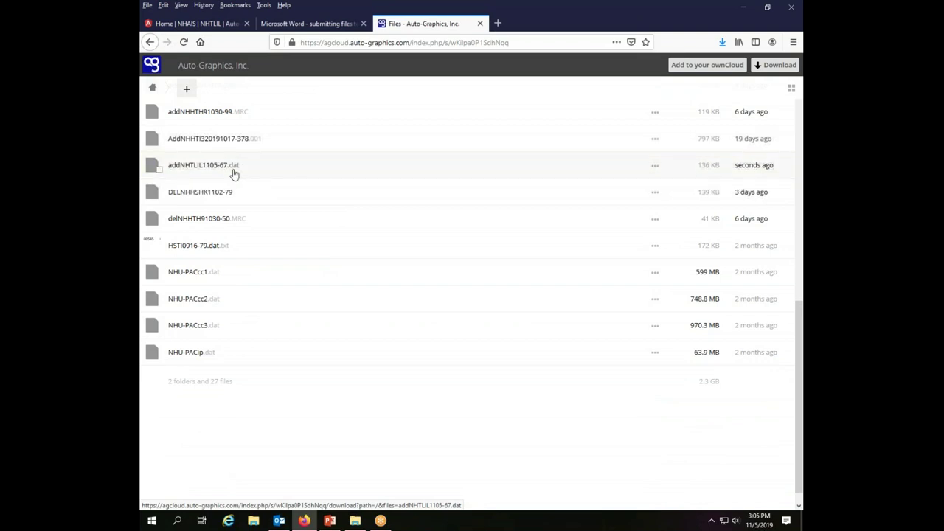
Step: Upload the deletions file delNHTLIL1105-41.dat to the Auto-Graphics ownCloud share
{"action": "left_click", "coordinate": [187, 92]}
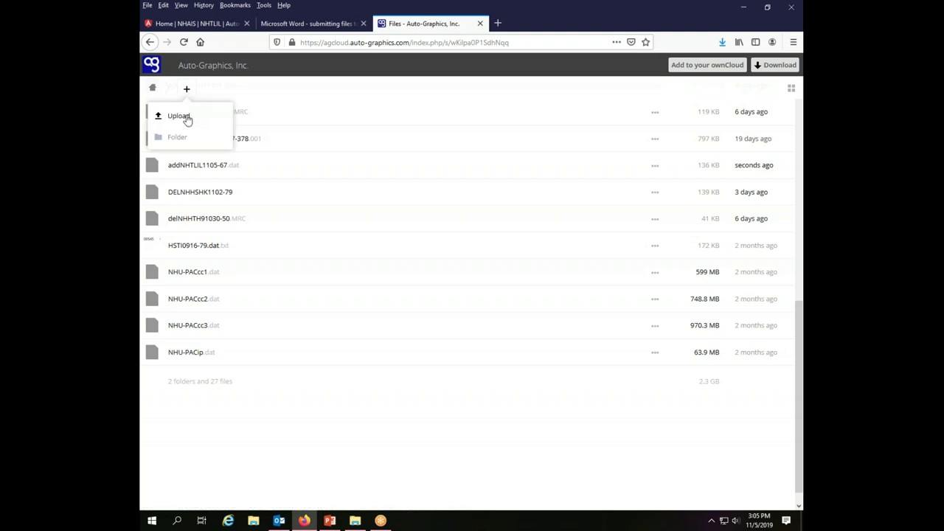
{"action": "left_click", "coordinate": [186, 118]}
{"action": "left_click", "coordinate": [336, 83]}
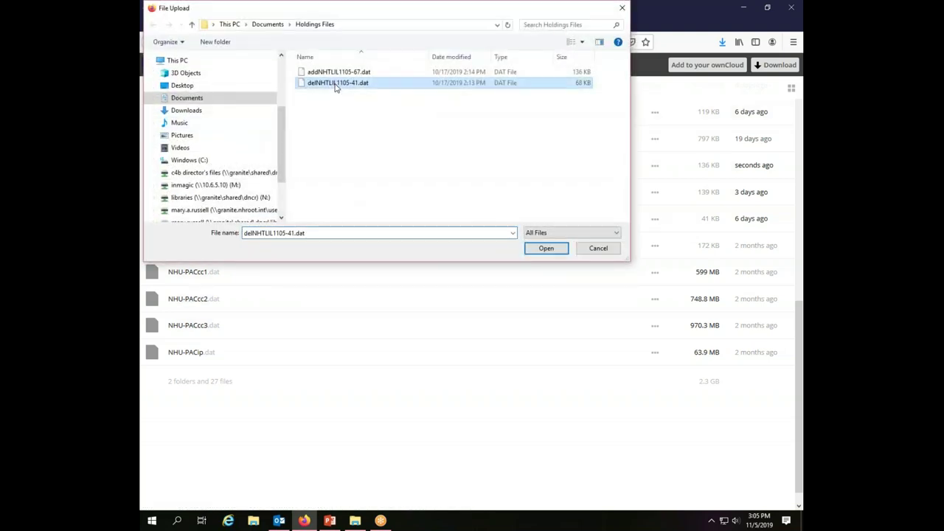
{"action": "left_click", "coordinate": [546, 250]}
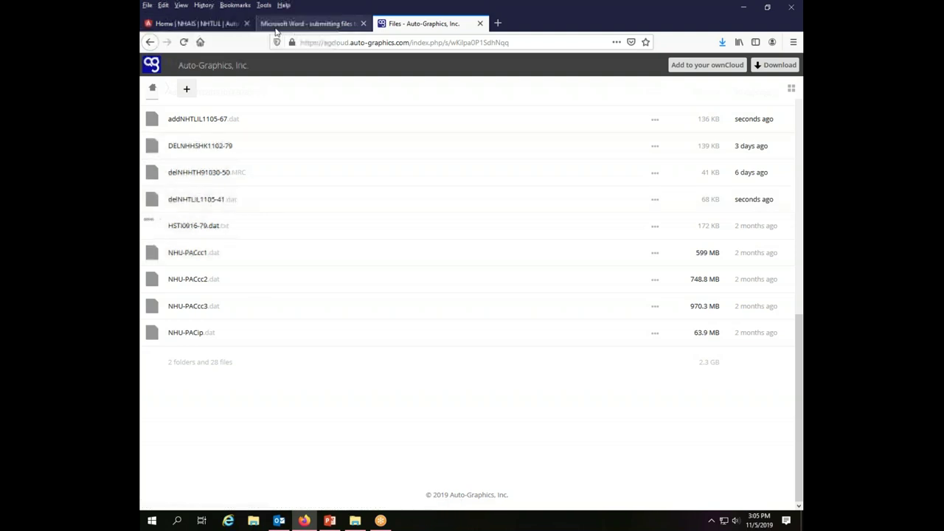
Step: Return to the 'Home | NHAIS' browser tab showing the Lilac Public welcome page
{"action": "left_click", "coordinate": [221, 23]}
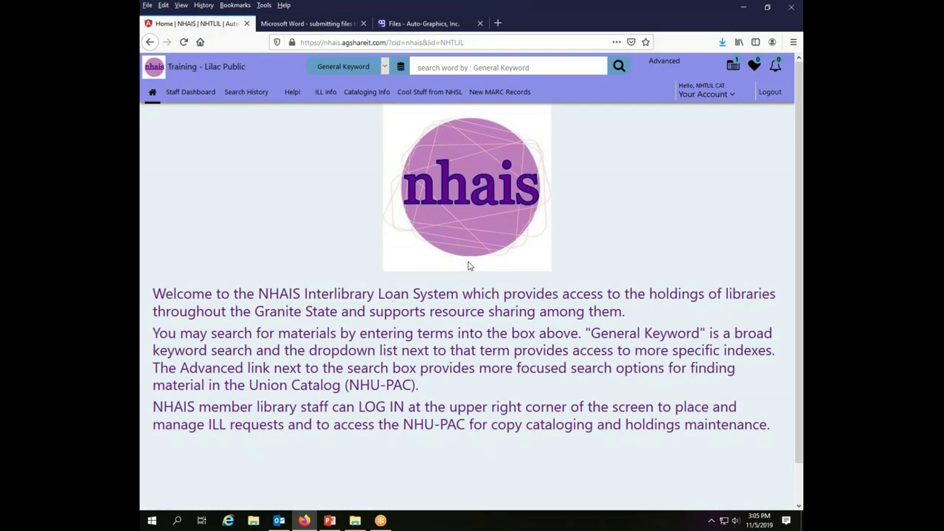